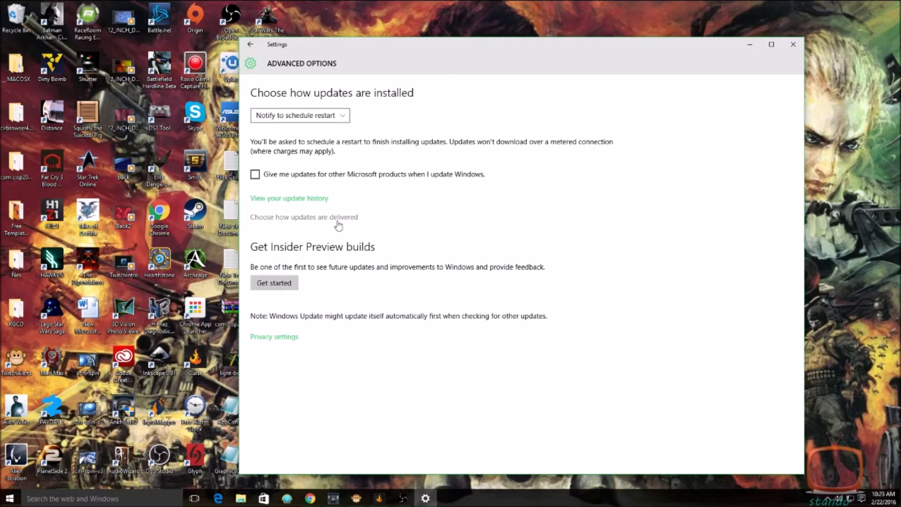
Open the update delivery options, try PCs on the Internet as a source, and set updates from more than one place back to local network and off
click(335, 218)
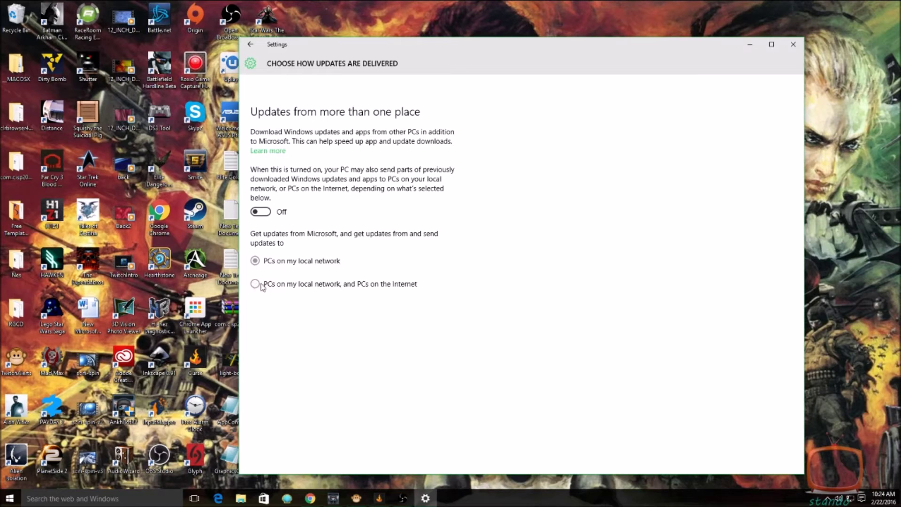
click(261, 212)
click(256, 284)
click(255, 261)
click(256, 212)
Review which apps may run in the background in the privacy settings, and close the settings window
click(251, 46)
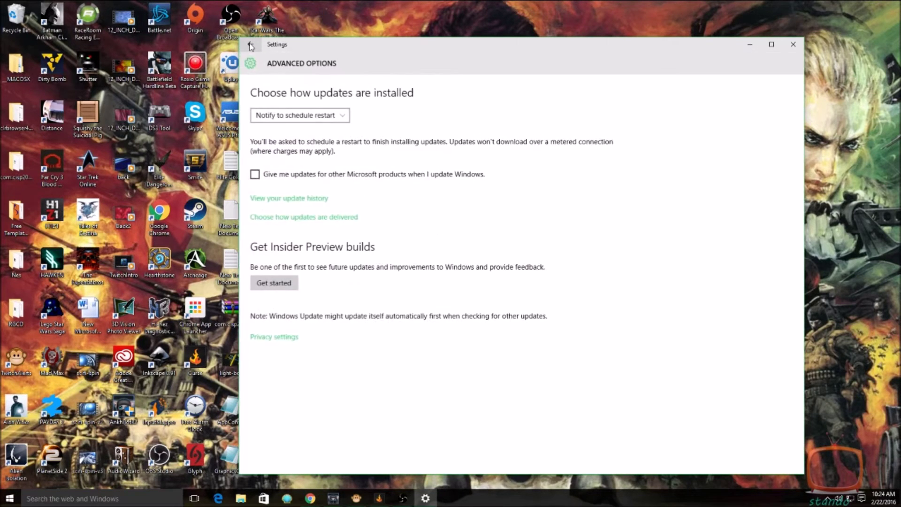
click(251, 46)
click(251, 46)
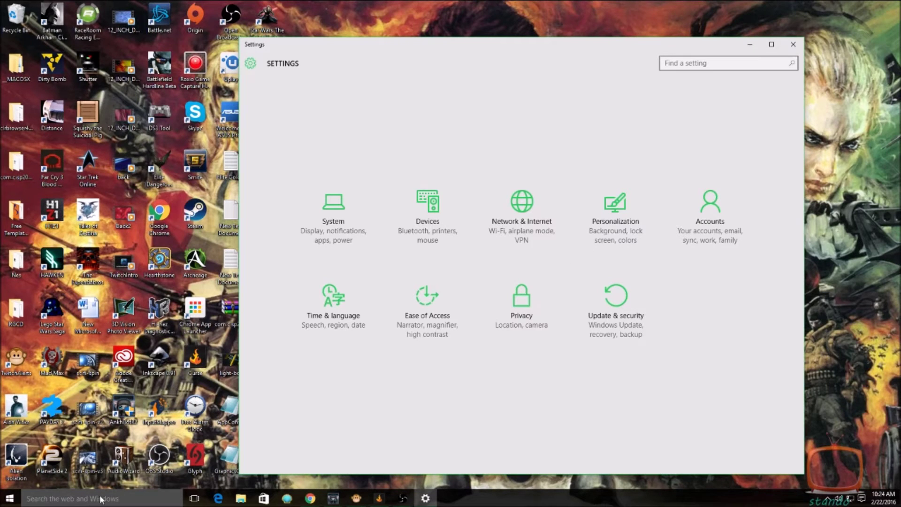
click(525, 310)
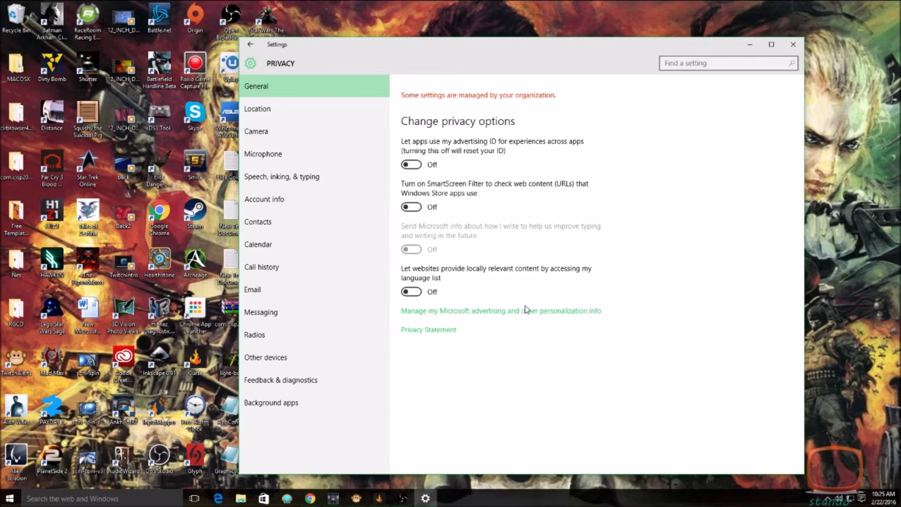
click(304, 409)
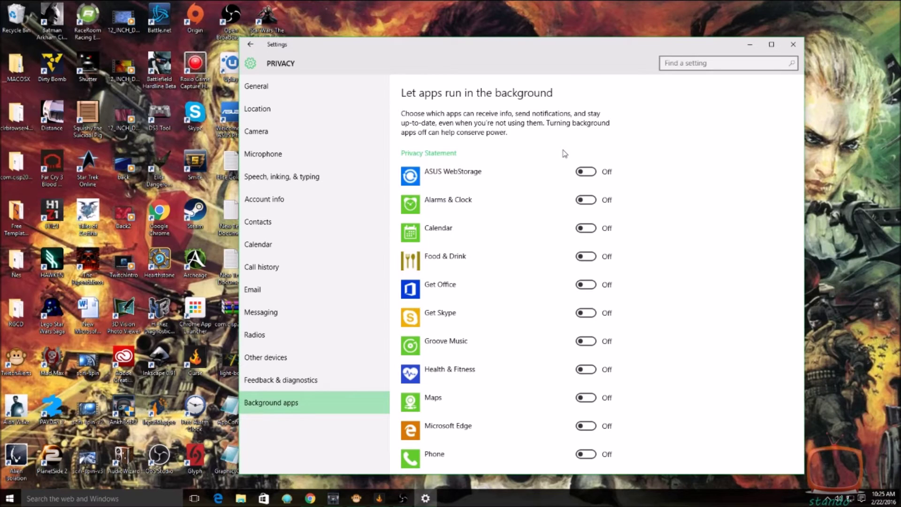
scroll(565, 153, down, 5)
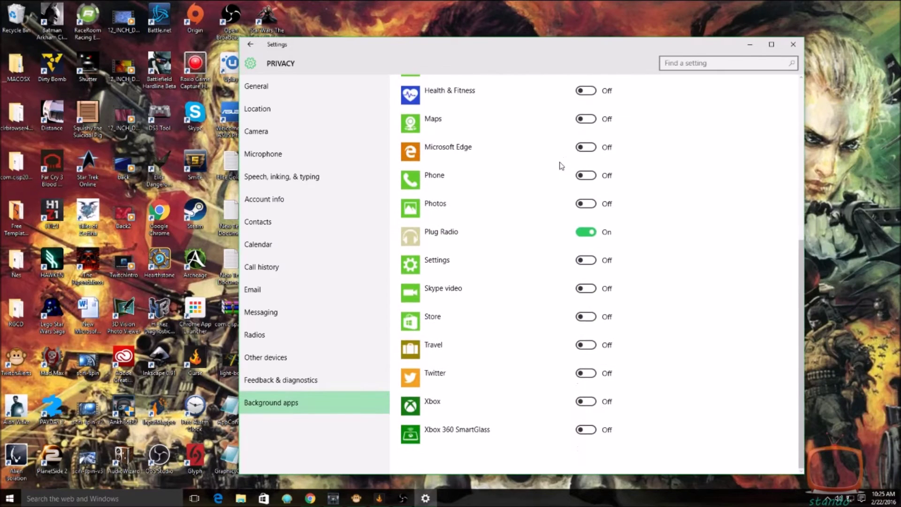
scroll(577, 402, up, 5)
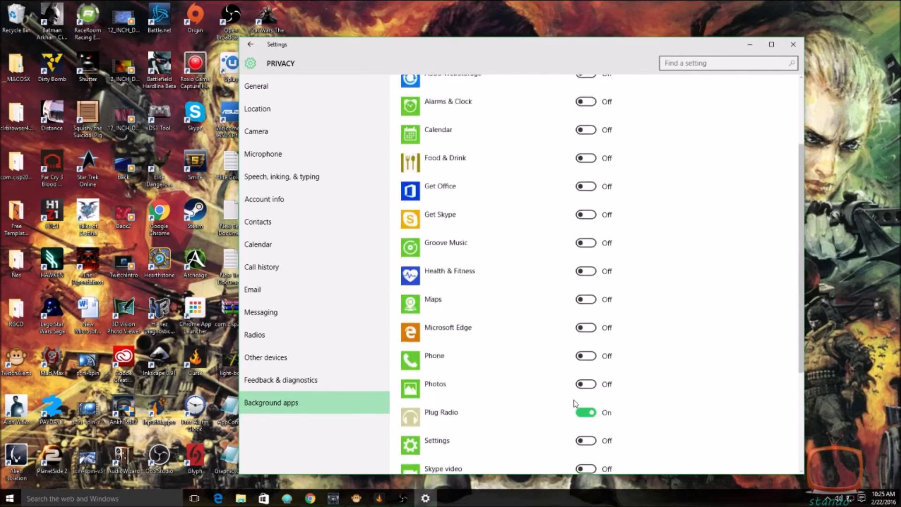
scroll(575, 397, down, 5)
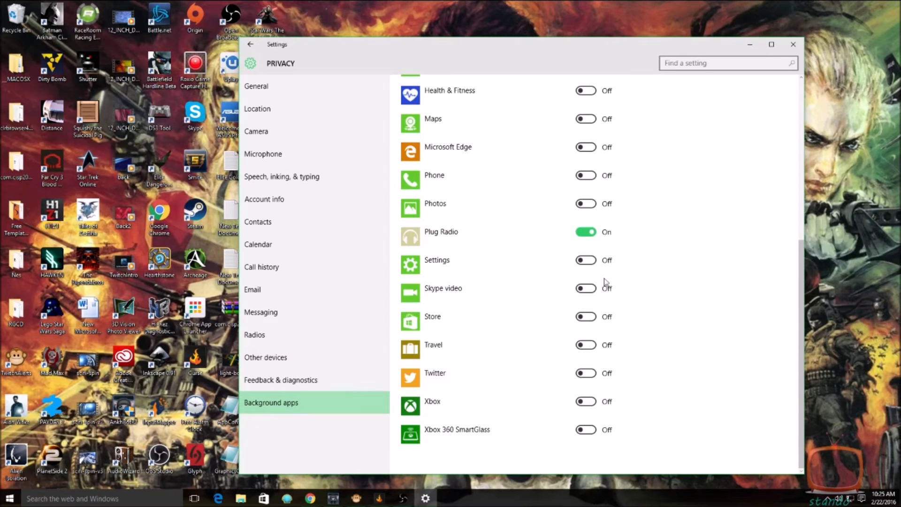
scroll(452, 338, up, 5)
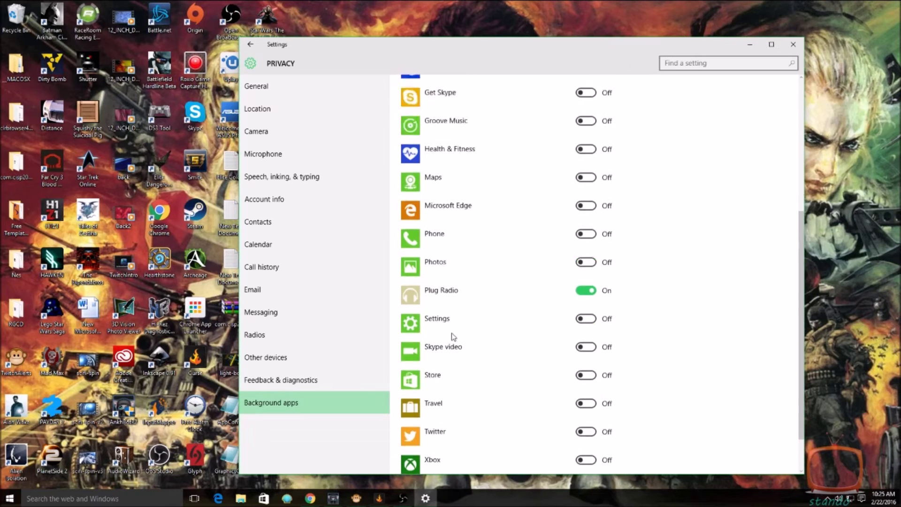
key(alt+F4)
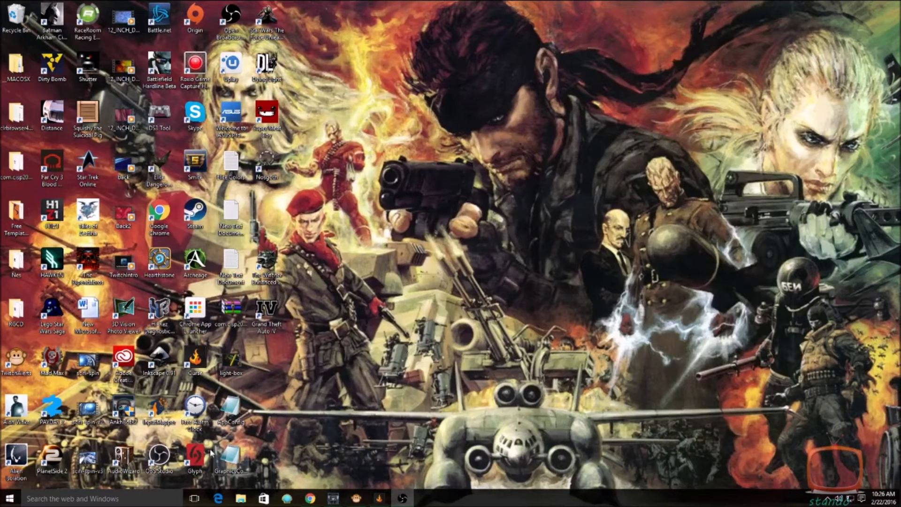
Switch to OBS Studio and open its output settings
double_click(170, 453)
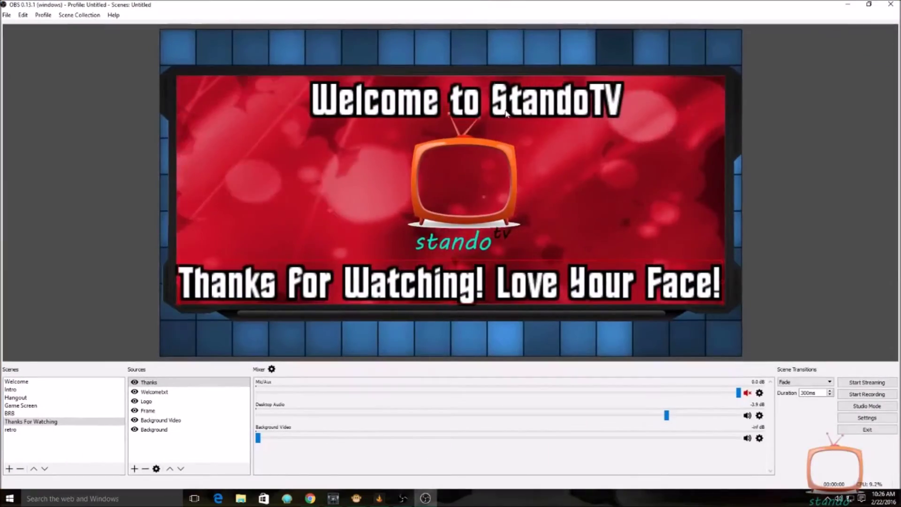
click(864, 418)
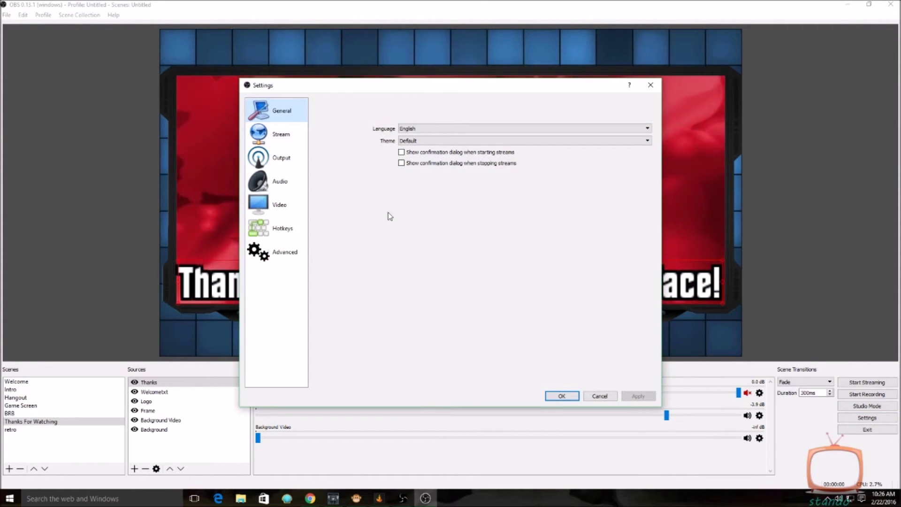
click(283, 156)
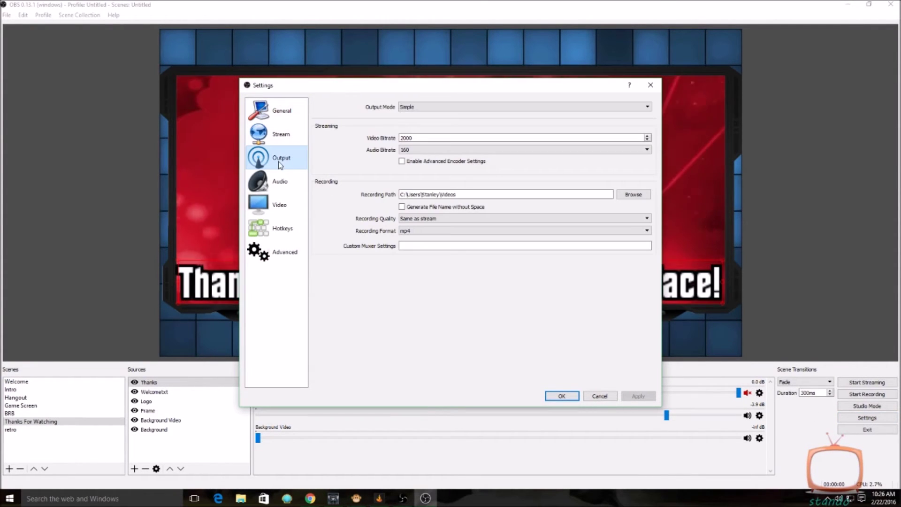
Examine the video bitrate used for streaming
double_click(456, 137)
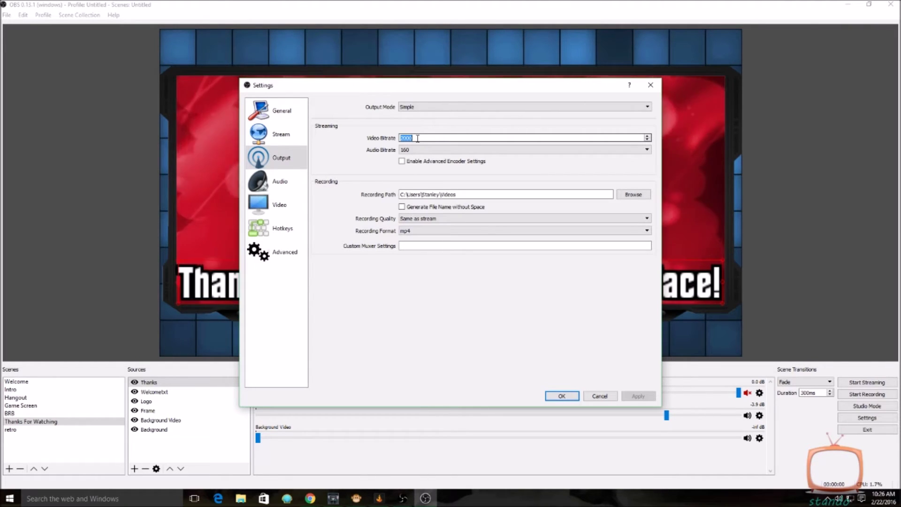
click(455, 139)
drag(455, 139, 390, 136)
click(423, 139)
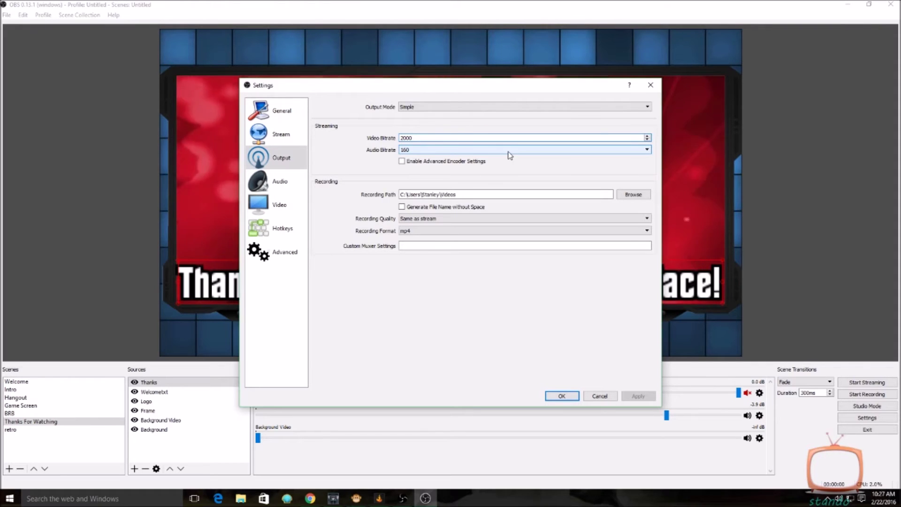
drag(437, 141, 396, 141)
click(430, 140)
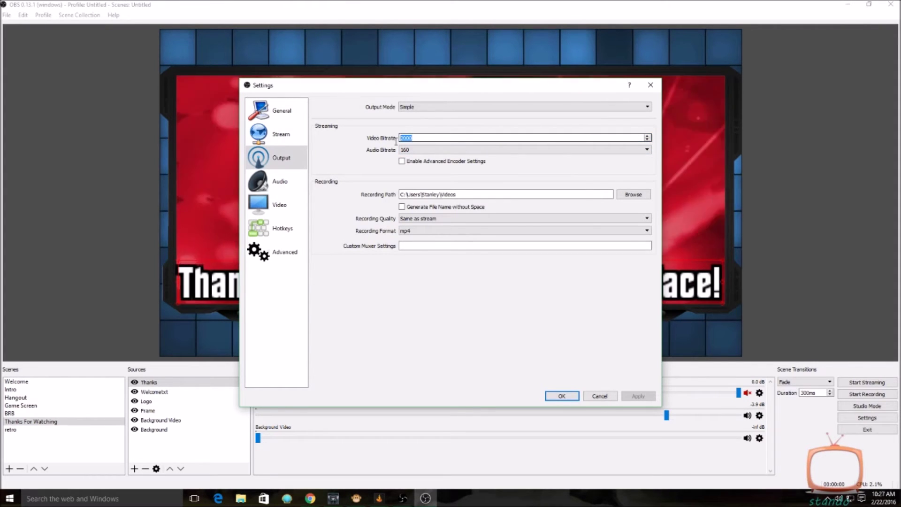
click(436, 137)
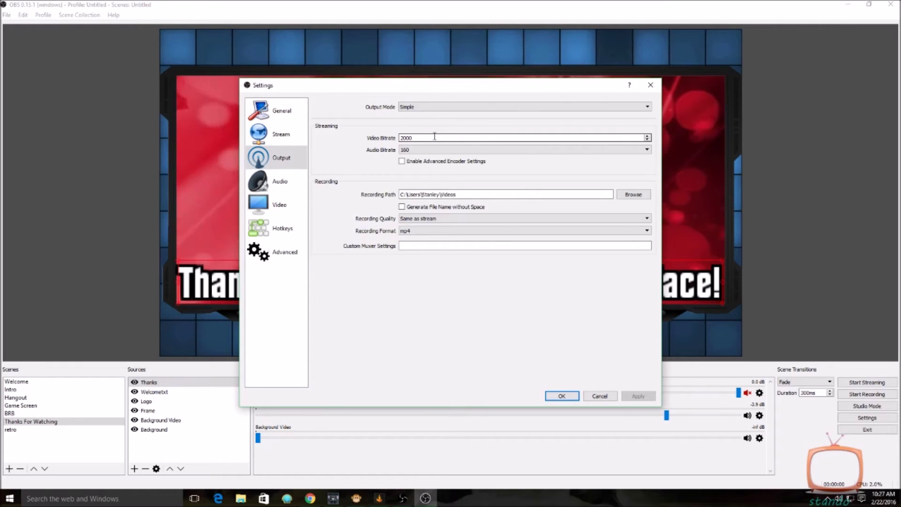
double_click(434, 136)
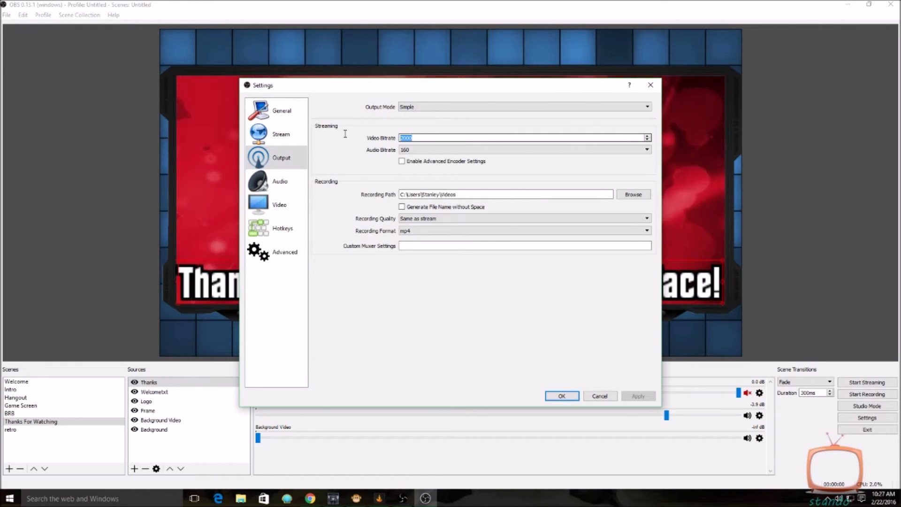
click(428, 138)
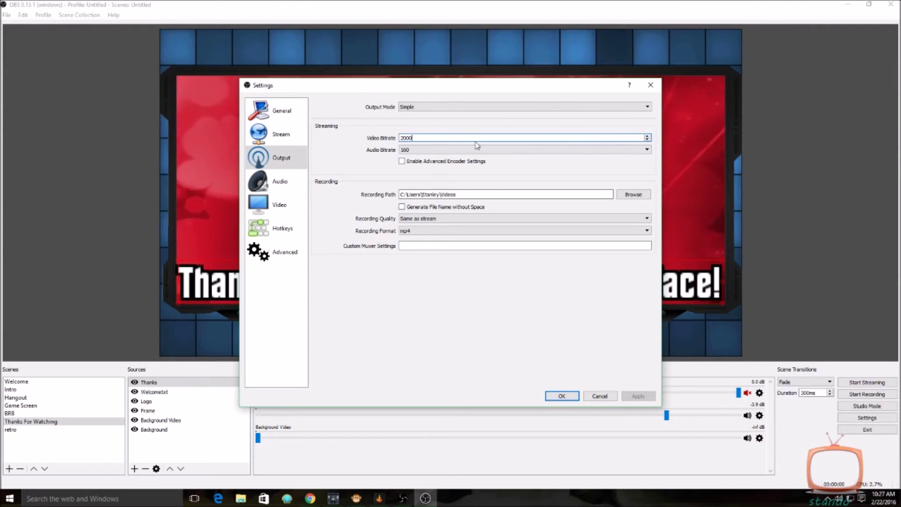
Enable the stream delay in the advanced settings
click(289, 256)
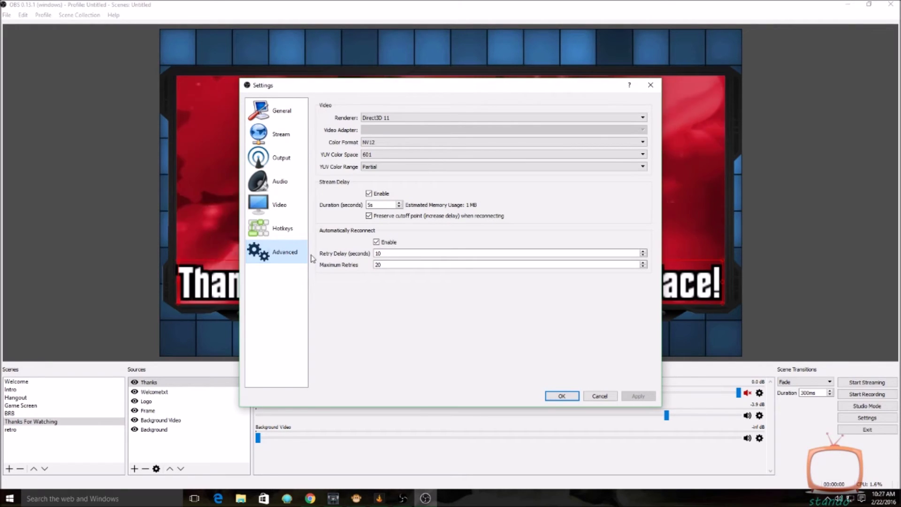
click(369, 194)
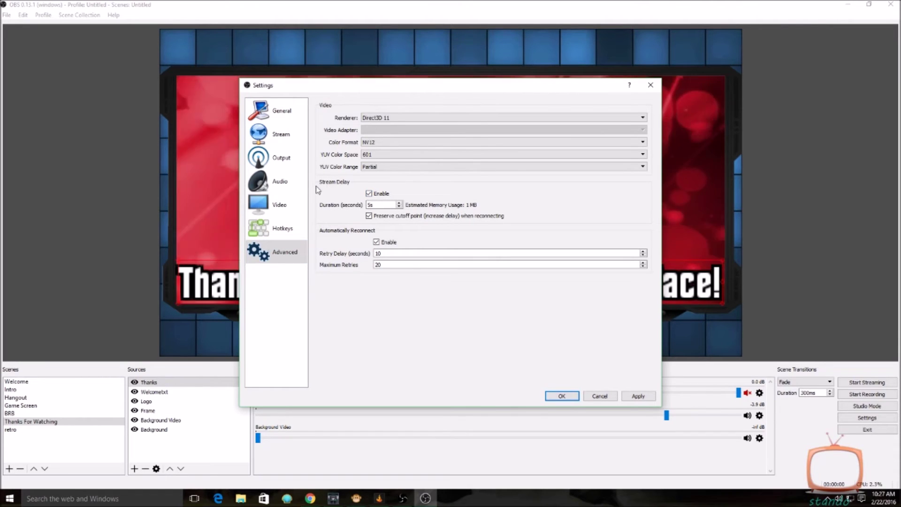
click(383, 193)
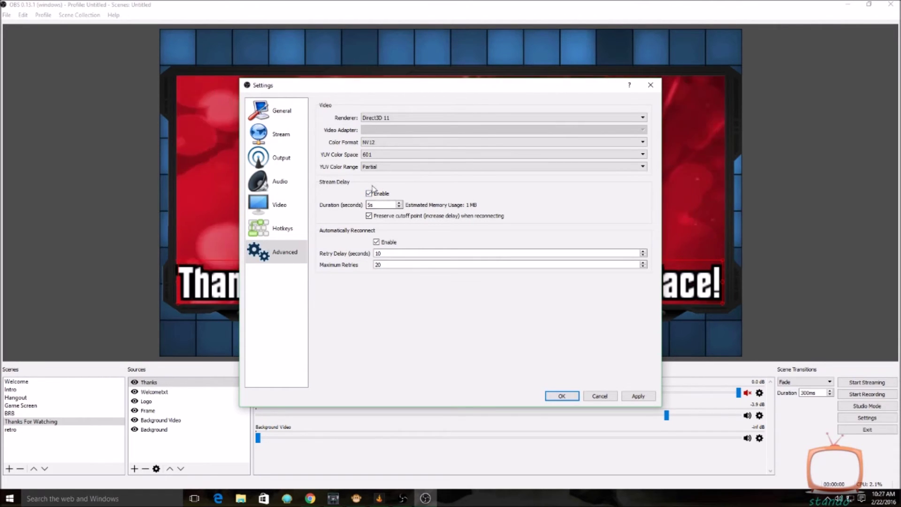
click(370, 193)
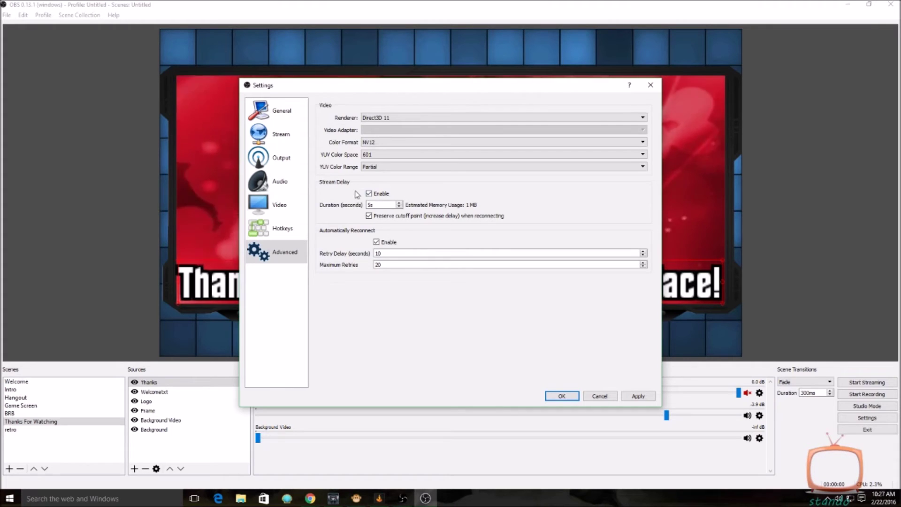
click(369, 194)
click(371, 193)
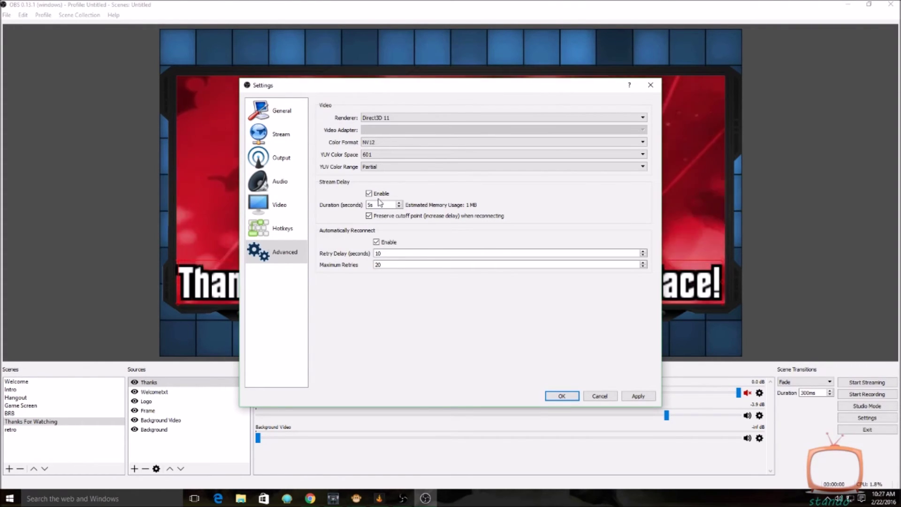
Set the stream delay duration to 5 seconds and apply the settings
click(379, 205)
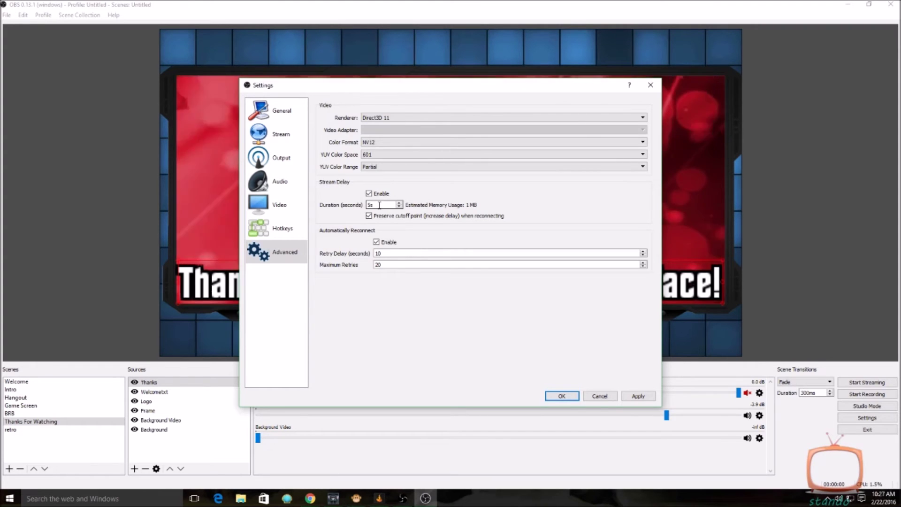
text(5)
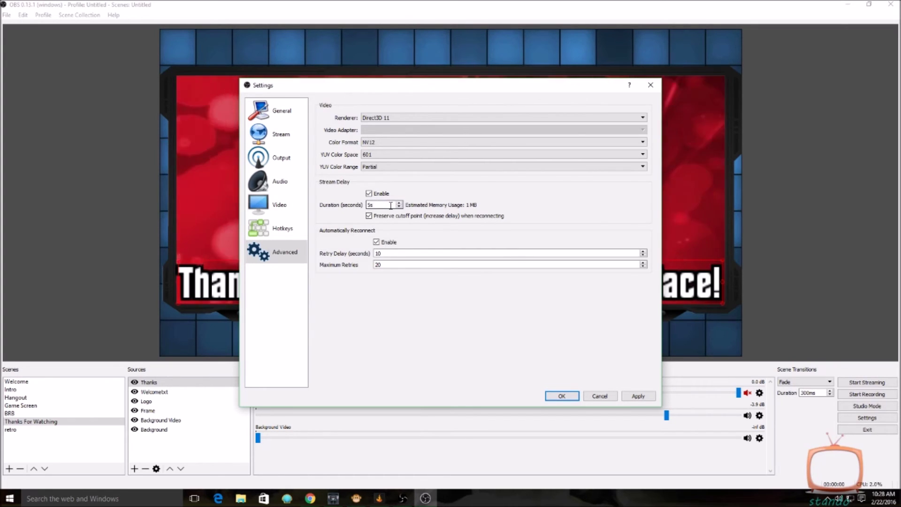
drag(386, 205, 342, 208)
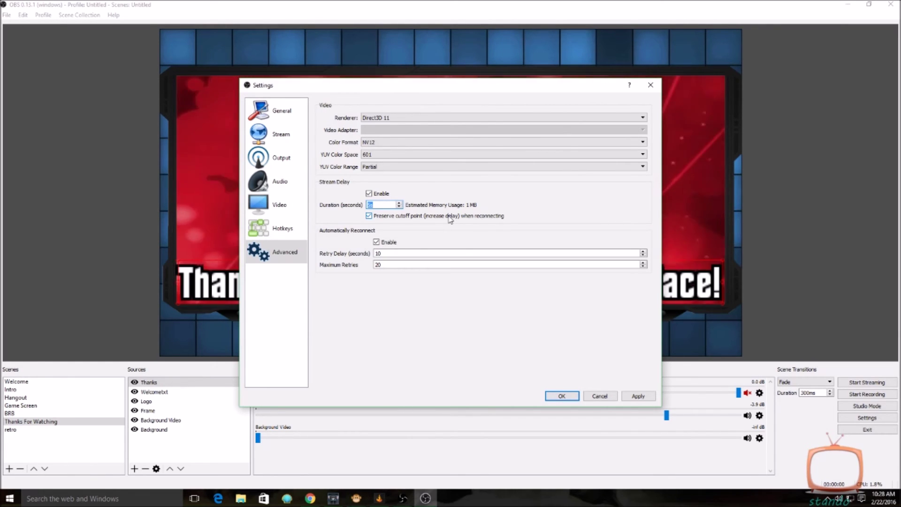
click(633, 398)
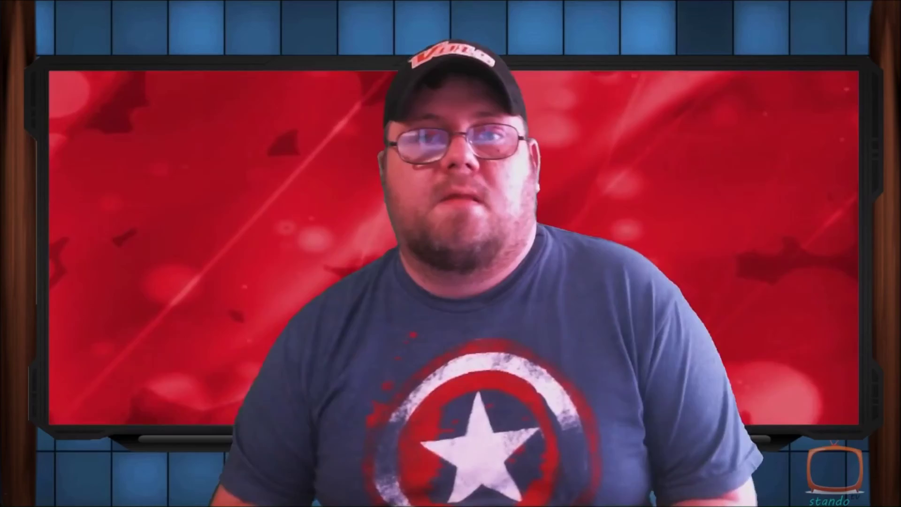